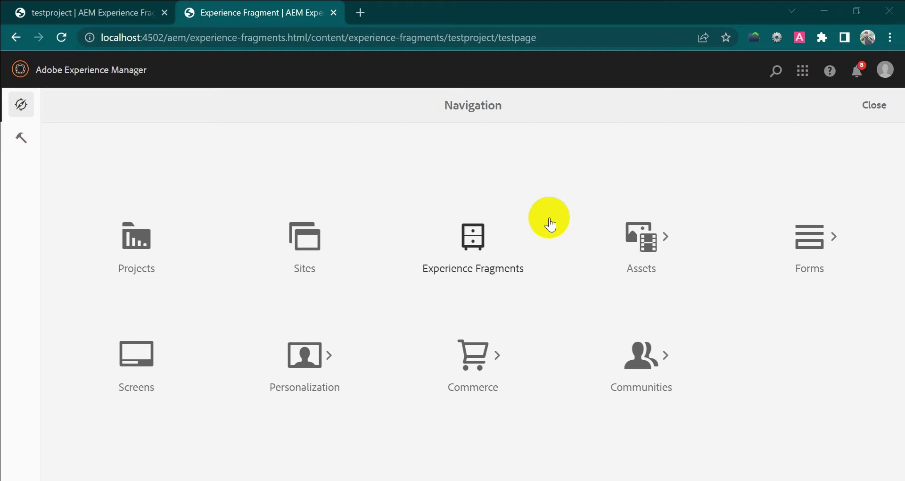
Open the Experience Fragment inside the testproject folder of Experience Fragments.
{"action": "left_click", "coordinate": [478, 247]}
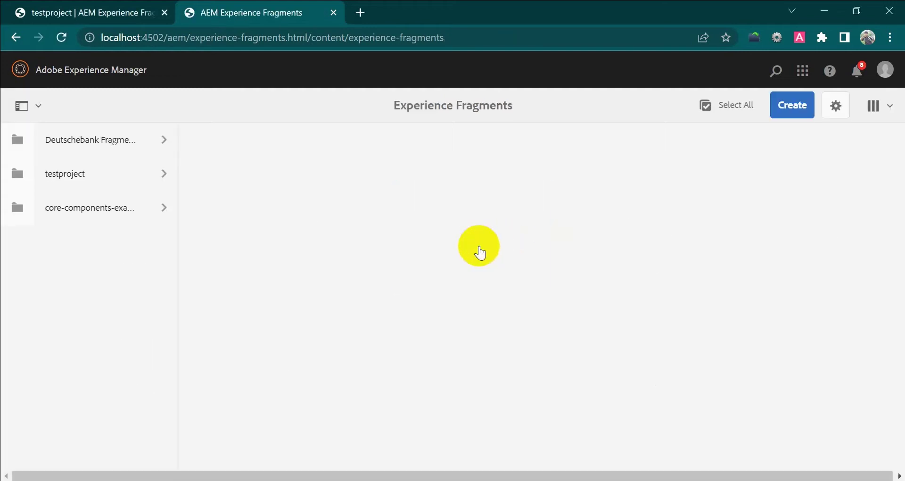
{"action": "left_click", "coordinate": [123, 181]}
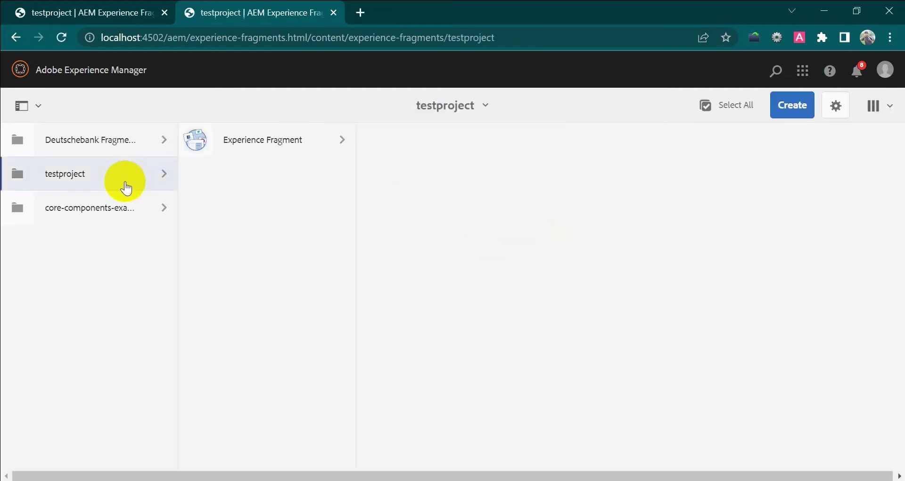
{"action": "left_click", "coordinate": [319, 142]}
Start a new variation of the Experience Fragment using the Experience Fragment Web Variation template.
{"action": "left_click", "coordinate": [795, 106]}
{"action": "left_click", "coordinate": [797, 106]}
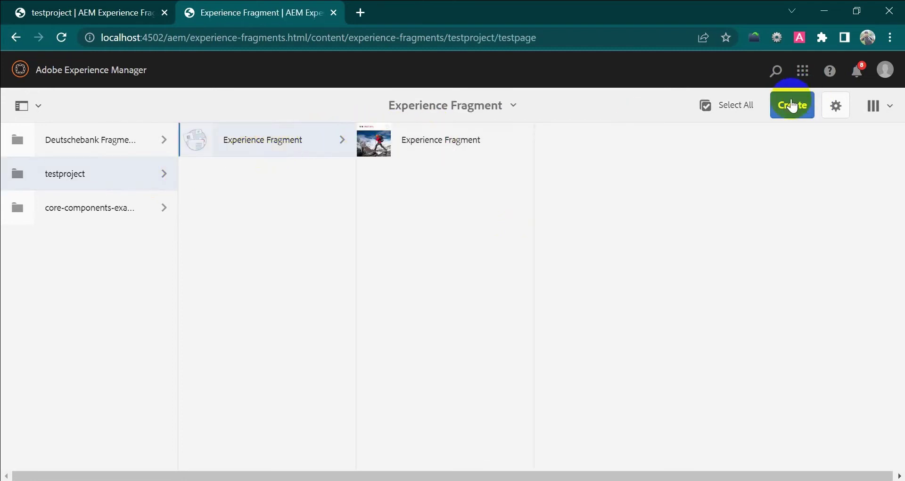
{"action": "left_click", "coordinate": [755, 135]}
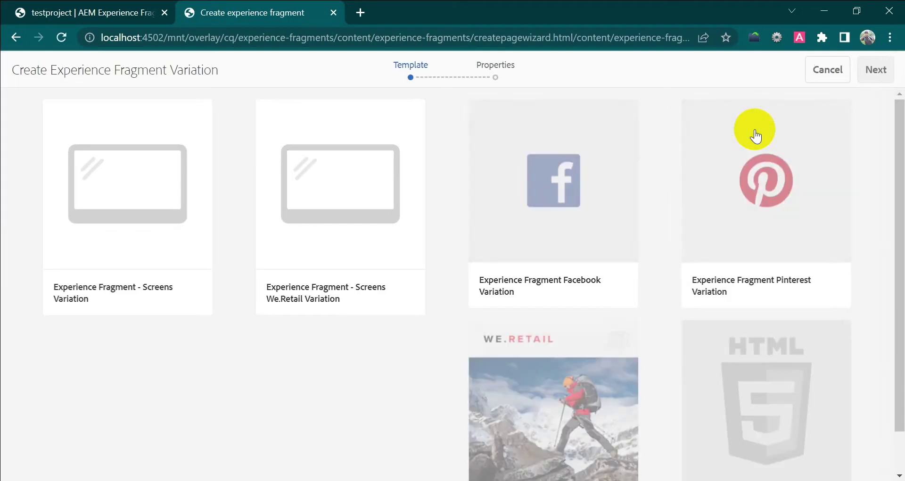
{"action": "scroll", "coordinate": [803, 338], "scroll_direction": "down", "scroll_amount": 1}
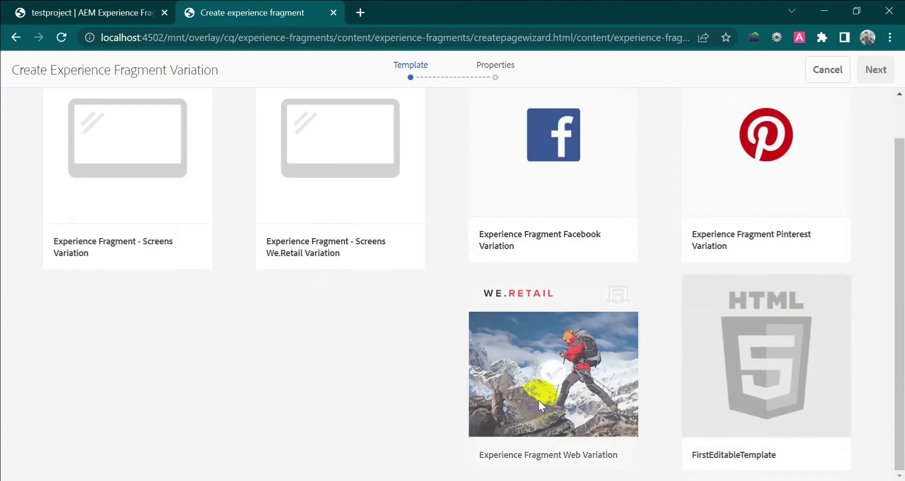
{"action": "left_click", "coordinate": [553, 368]}
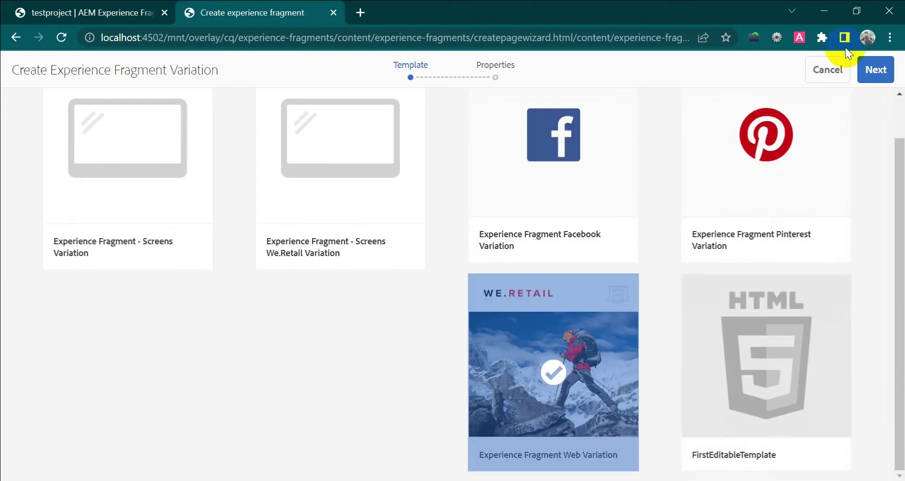
{"action": "left_click", "coordinate": [874, 69]}
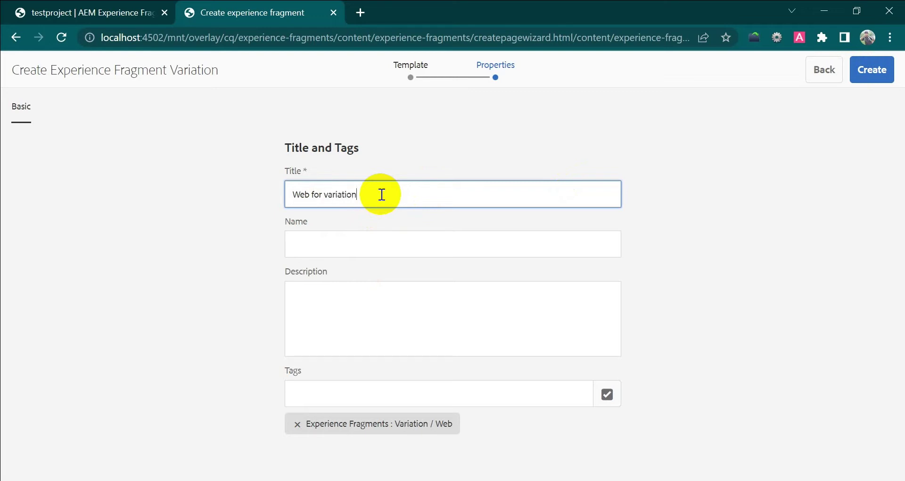
Create the variation with the title "Web for variation" and the name "Webvariation", and open it for editing.
{"action": "left_click_drag", "start_coordinate": [373, 194], "coordinate": [269, 193]}
{"action": "key", "text": "ctrl+c"}
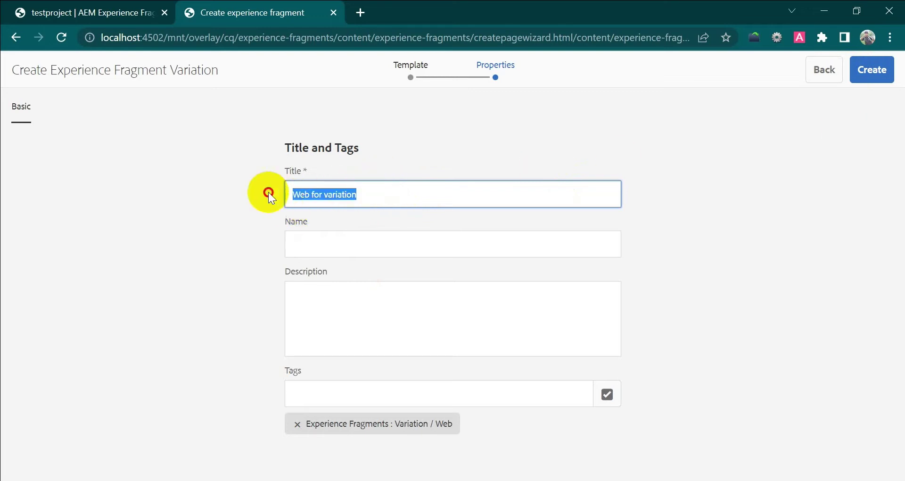
{"action": "left_click", "coordinate": [318, 243]}
{"action": "key", "text": "ctrl+v"}
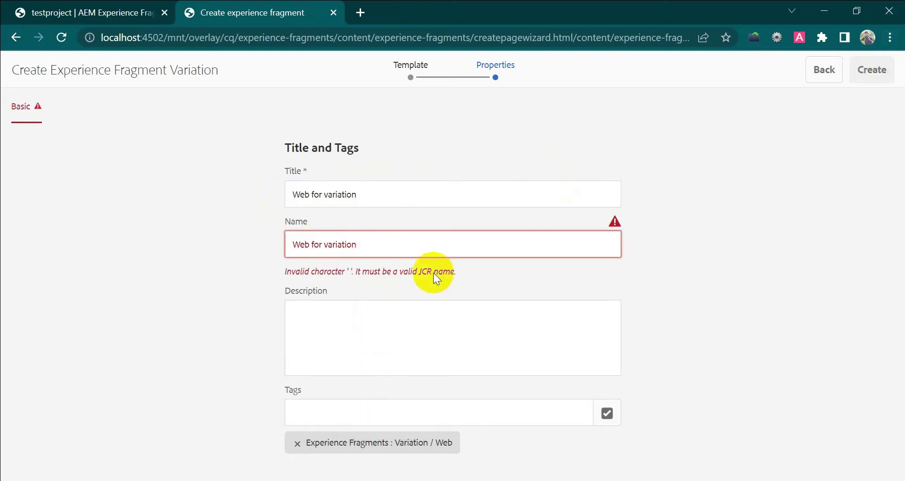
{"action": "key", "text": "BackSpace"}
{"action": "key", "text": "BackSpace"}
{"action": "key", "text": "BackSpace"}
{"action": "key", "text": "BackSpace"}
{"action": "key", "text": "BackSpace"}
{"action": "key", "text": "BackSpace"}
{"action": "key", "text": "BackSpace"}
{"action": "key", "text": "BackSpace"}
{"action": "key", "text": "BackSpace"}
{"action": "key", "text": "BackSpace"}
{"action": "key", "text": "BackSpace"}
{"action": "key", "text": "BackSpace"}
{"action": "key", "text": "BackSpace"}
{"action": "key", "text": "BackSpace"}
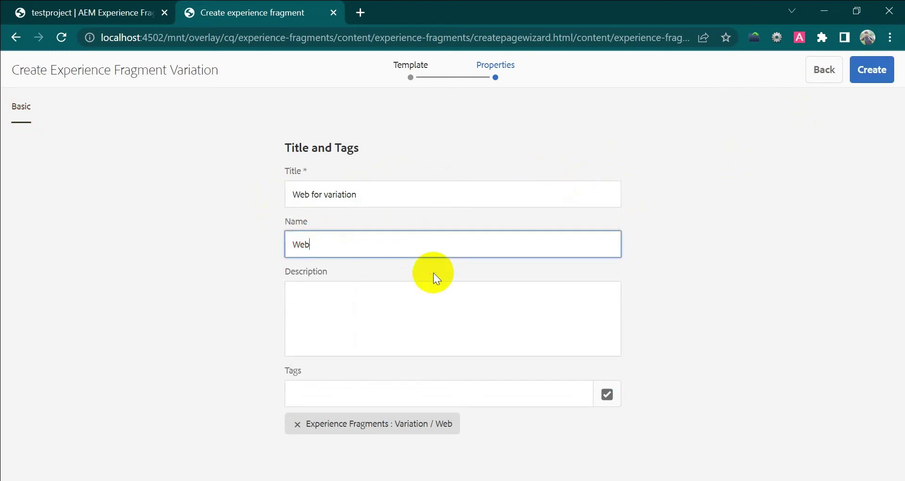
{"action": "type", "text": "variation"}
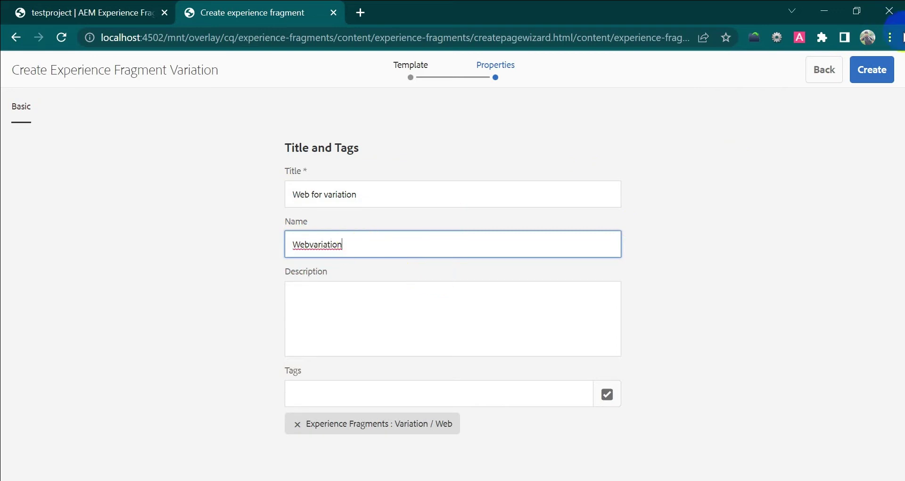
{"action": "left_click", "coordinate": [876, 74]}
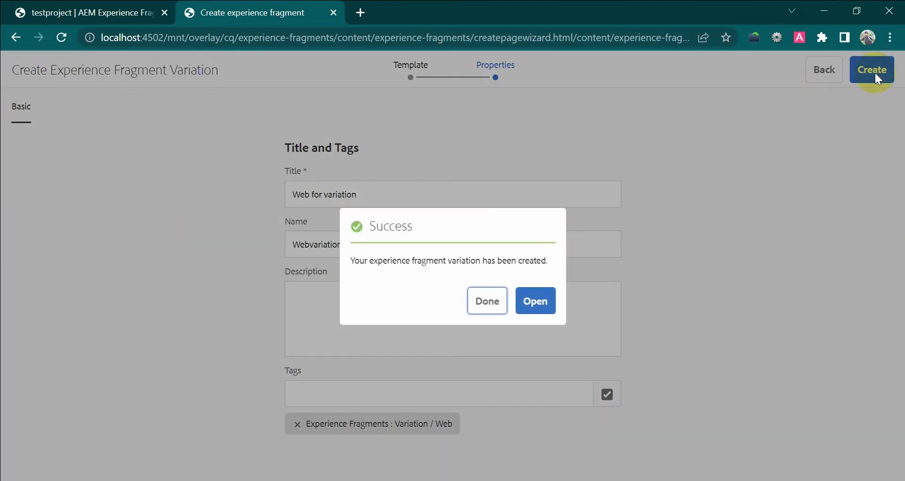
{"action": "left_click", "coordinate": [543, 303]}
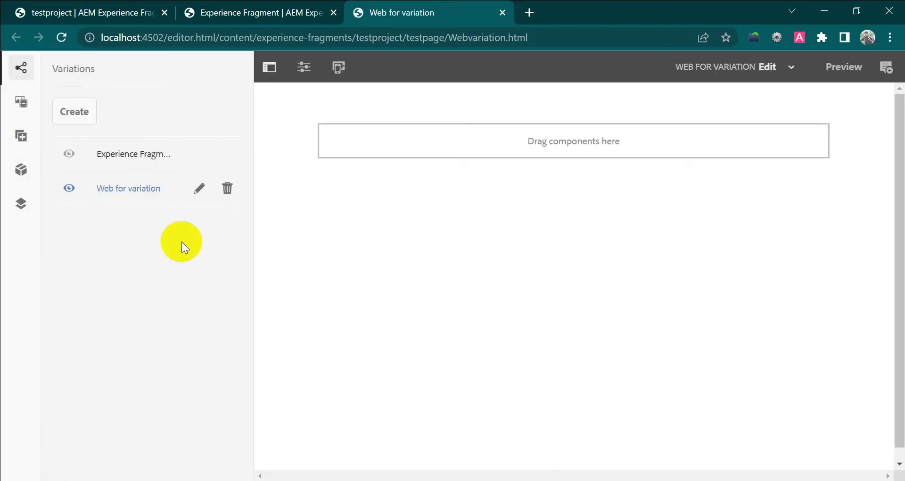
Copy the lake image component from the original Experience Fragment and paste it into the Web for variation page.
{"action": "left_click", "coordinate": [157, 155]}
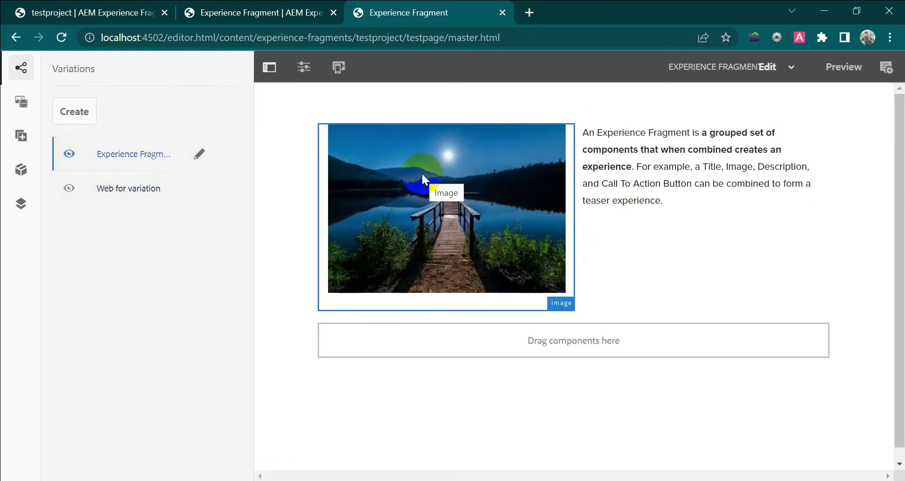
{"action": "left_click", "coordinate": [421, 152]}
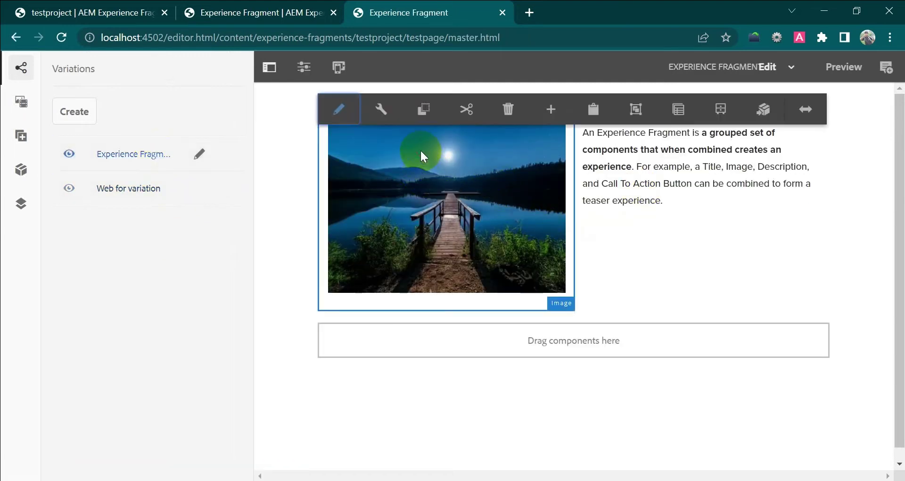
{"action": "left_click", "coordinate": [425, 110]}
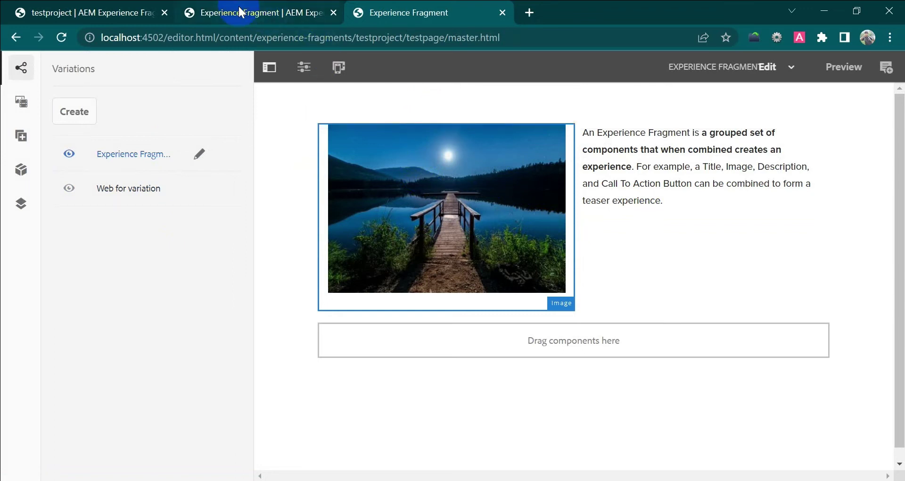
{"action": "left_click", "coordinate": [102, 188]}
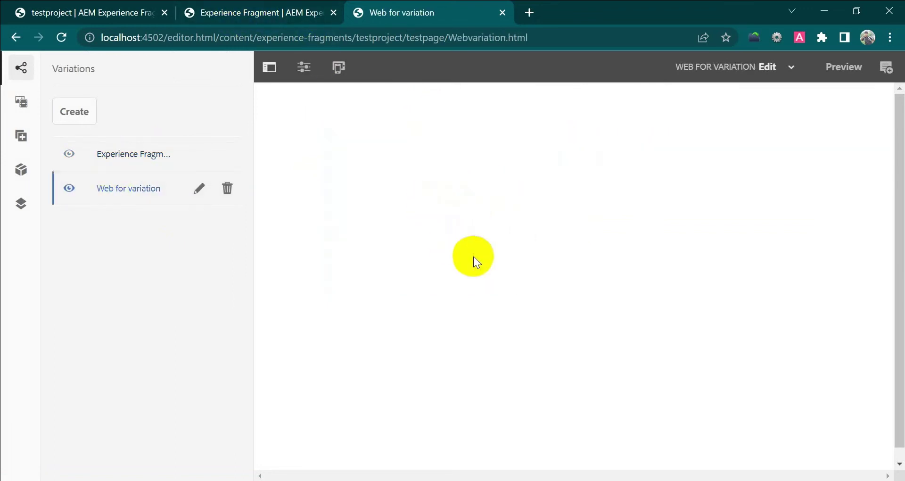
{"action": "left_click", "coordinate": [504, 143]}
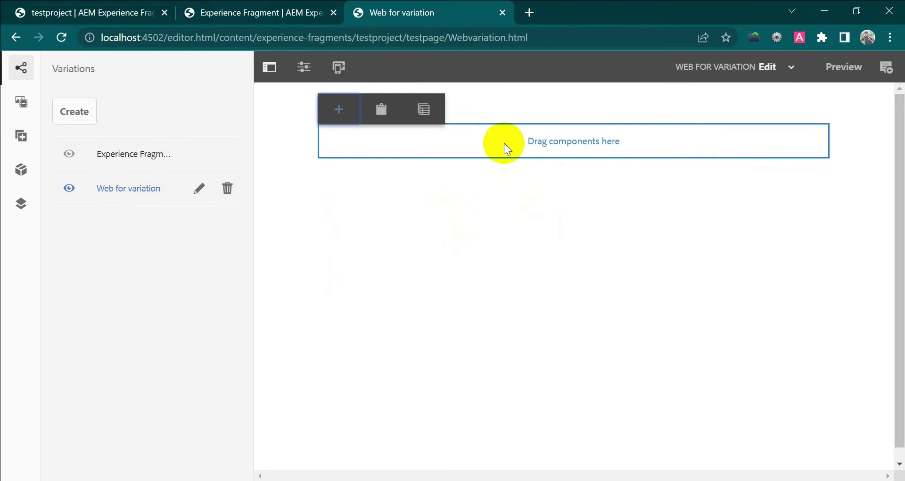
{"action": "left_click", "coordinate": [381, 109]}
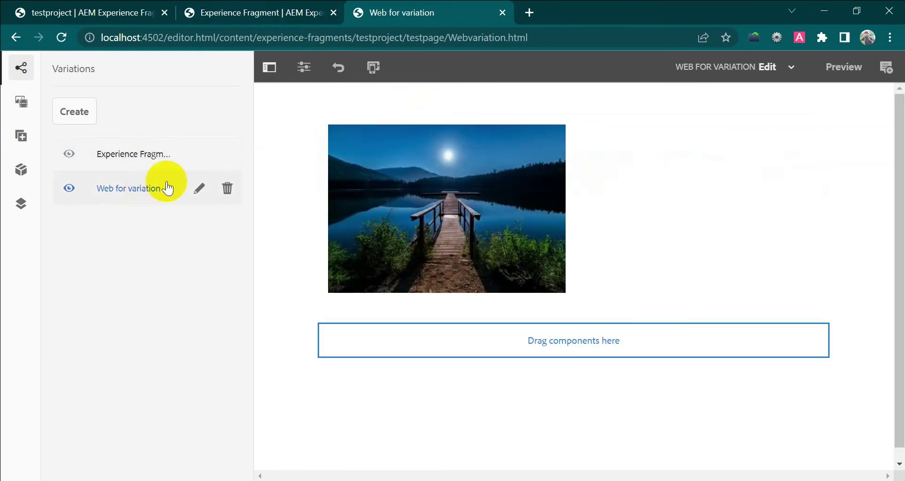
Copy the text component from the original Experience Fragment and paste it into Web for variation below the image.
{"action": "left_click", "coordinate": [142, 150]}
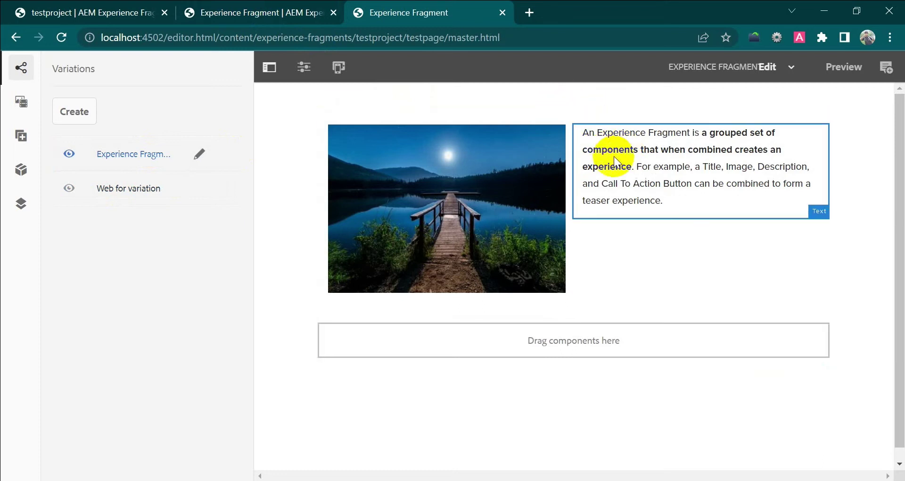
{"action": "left_click", "coordinate": [614, 157]}
{"action": "left_click", "coordinate": [386, 104]}
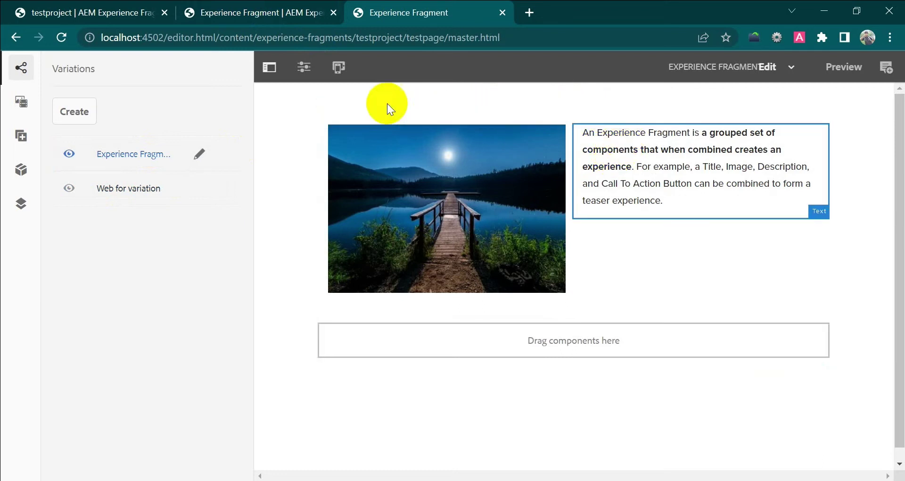
{"action": "left_click", "coordinate": [102, 188]}
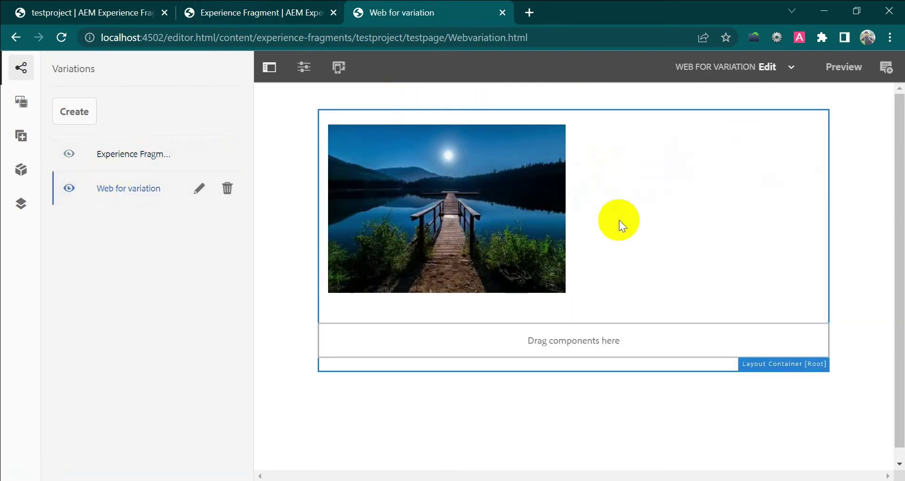
{"action": "left_click", "coordinate": [635, 330]}
{"action": "left_click", "coordinate": [381, 309]}
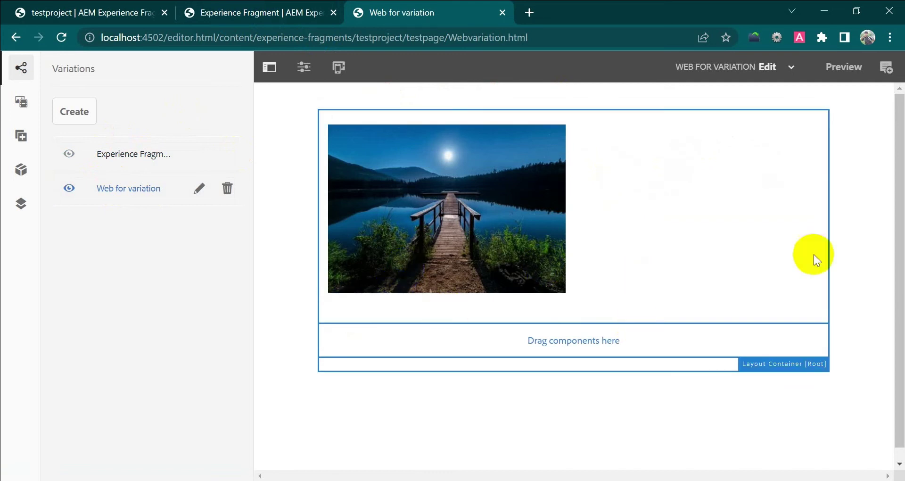
Insert "This is for Variation page." at the start of the variation's text component and save the edit.
{"action": "left_click", "coordinate": [660, 170]}
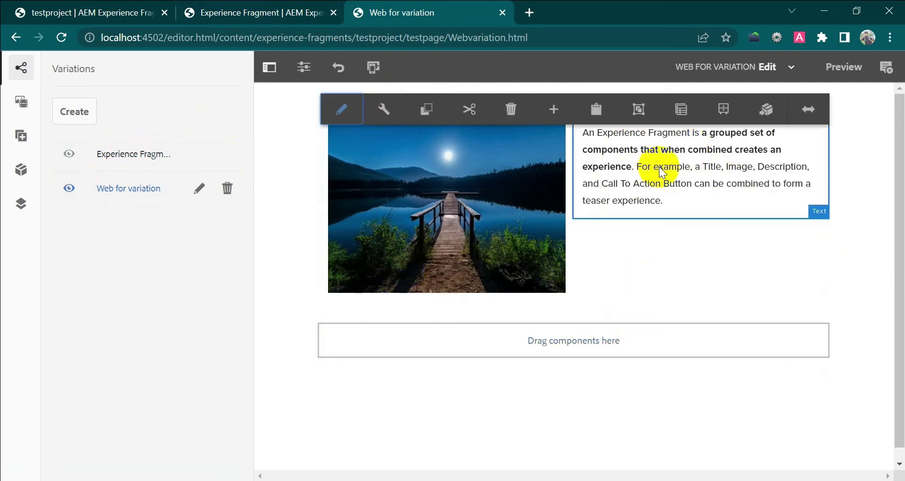
{"action": "left_click", "coordinate": [343, 109]}
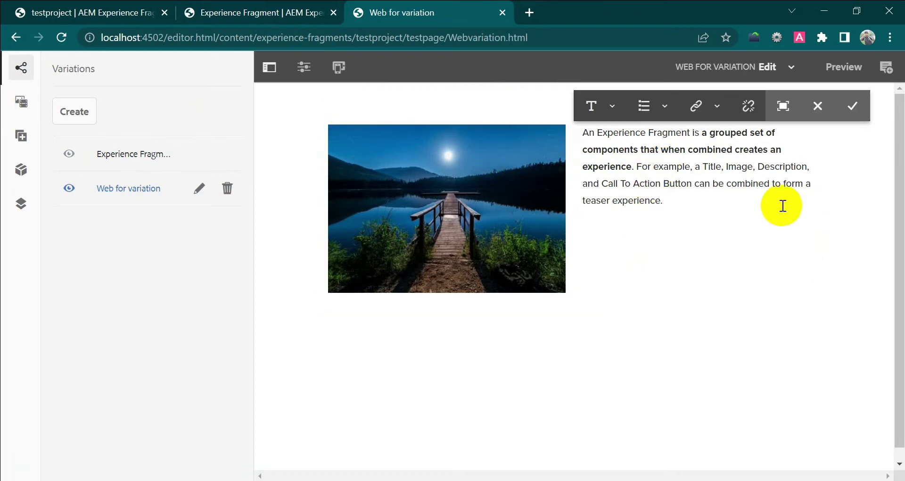
{"action": "left_click", "coordinate": [586, 136]}
{"action": "type", "text": "This "}
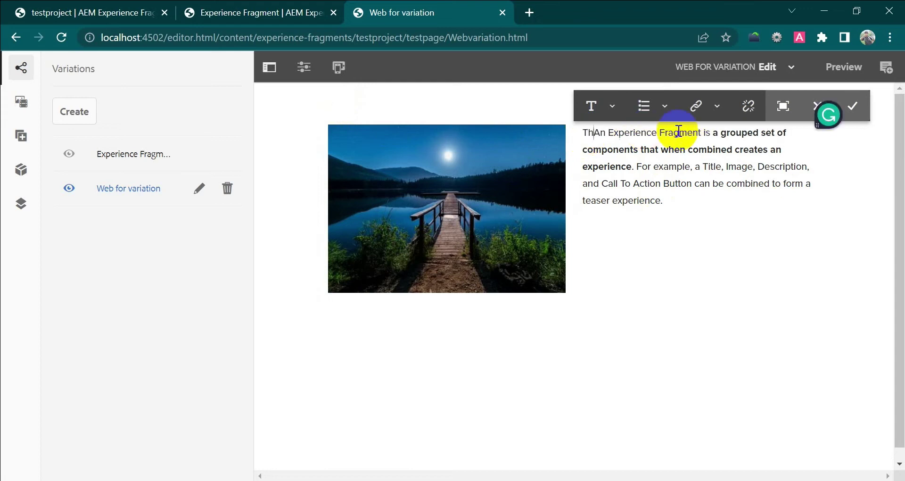
{"action": "type", "text": "is for Va"}
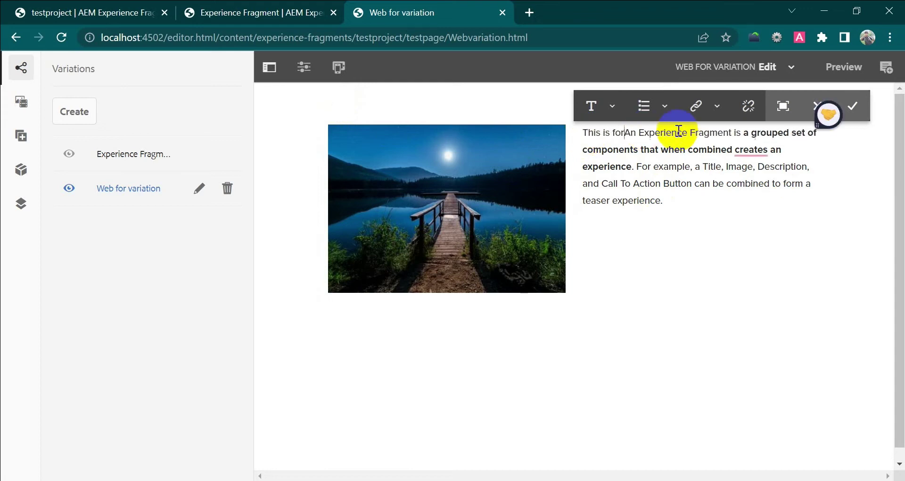
{"action": "type", "text": "riation page"}
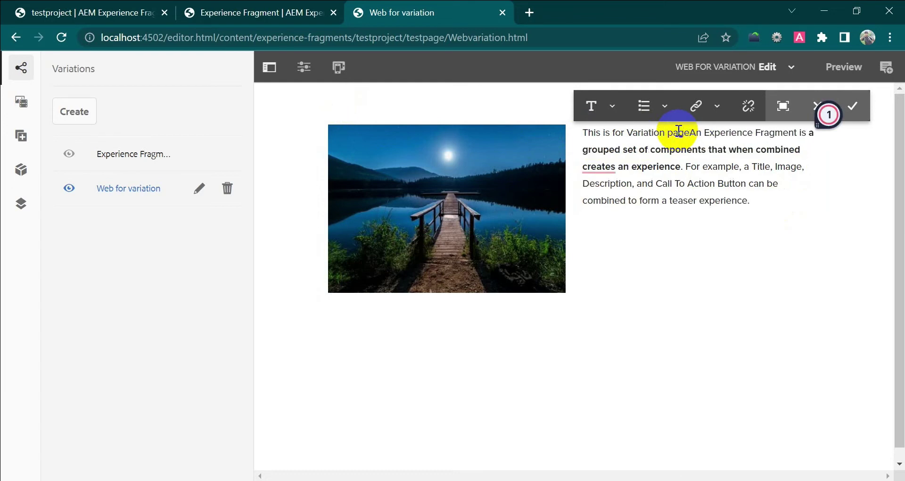
{"action": "type", "text": "."}
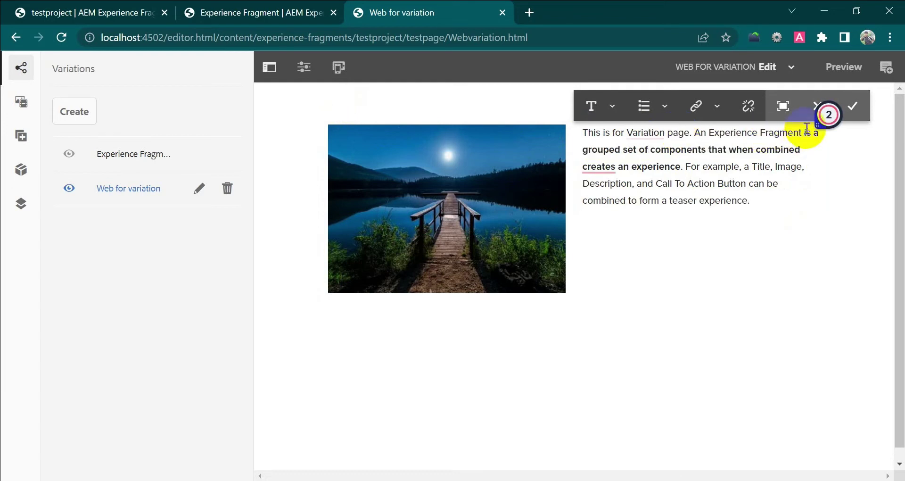
{"action": "left_click", "coordinate": [854, 116]}
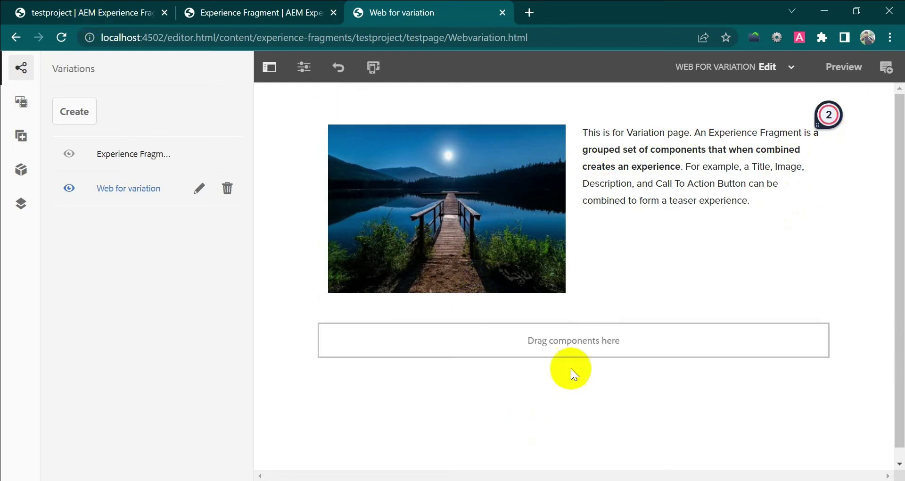
{"action": "left_click", "coordinate": [551, 403]}
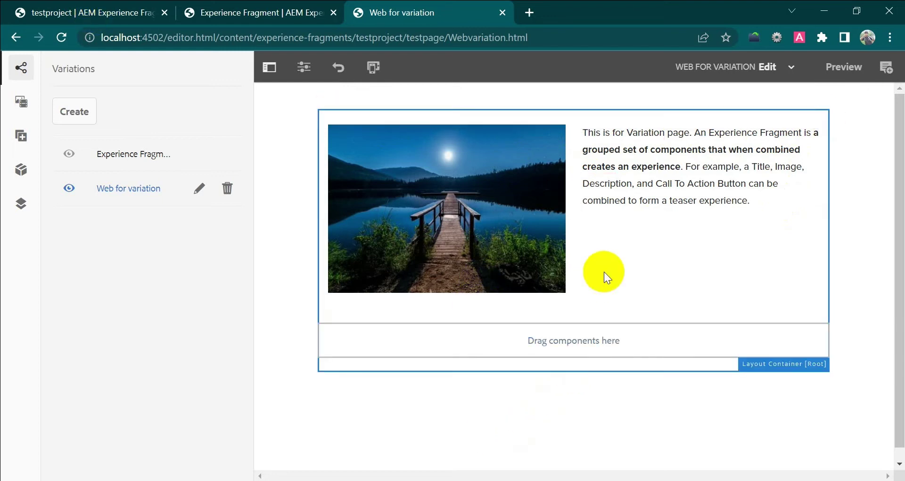
Return to the Experience Fragments console and go to Sites, opening We.Retail, Language Masters and English.
{"action": "left_click", "coordinate": [257, 11]}
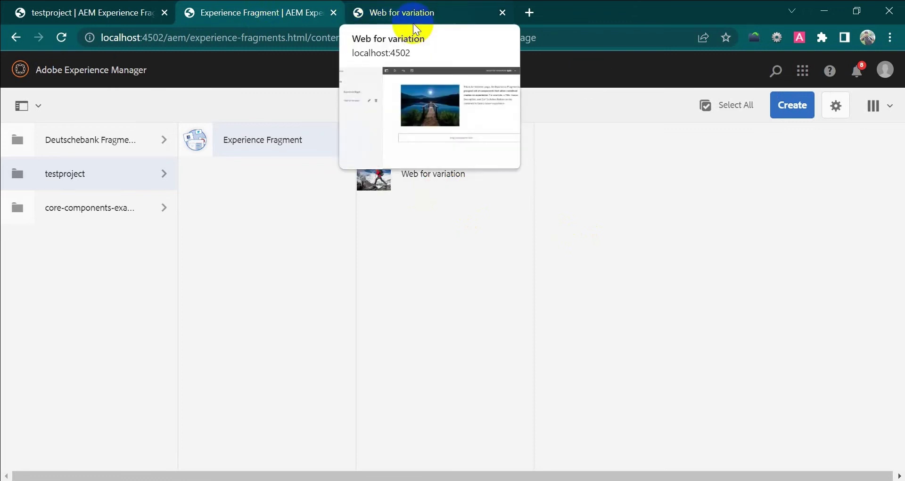
{"action": "left_click", "coordinate": [103, 75]}
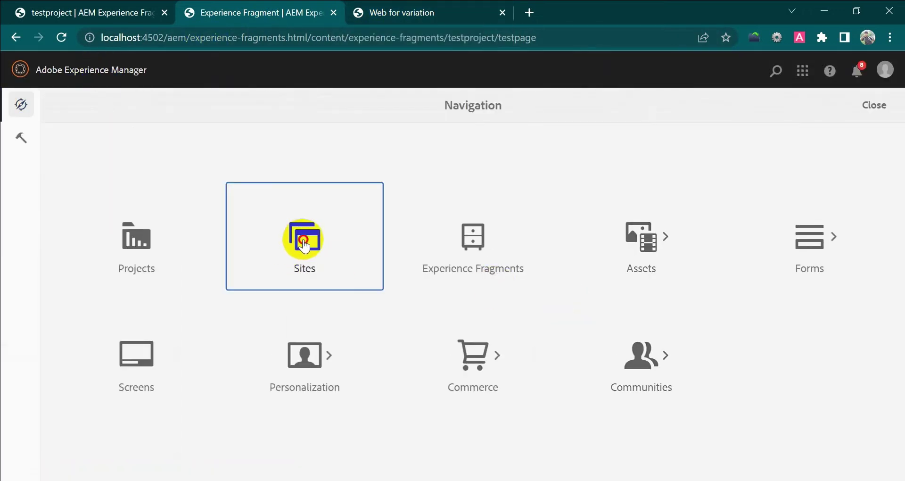
{"action": "left_click", "coordinate": [304, 245]}
{"action": "left_click", "coordinate": [125, 270]}
{"action": "left_click", "coordinate": [279, 140]}
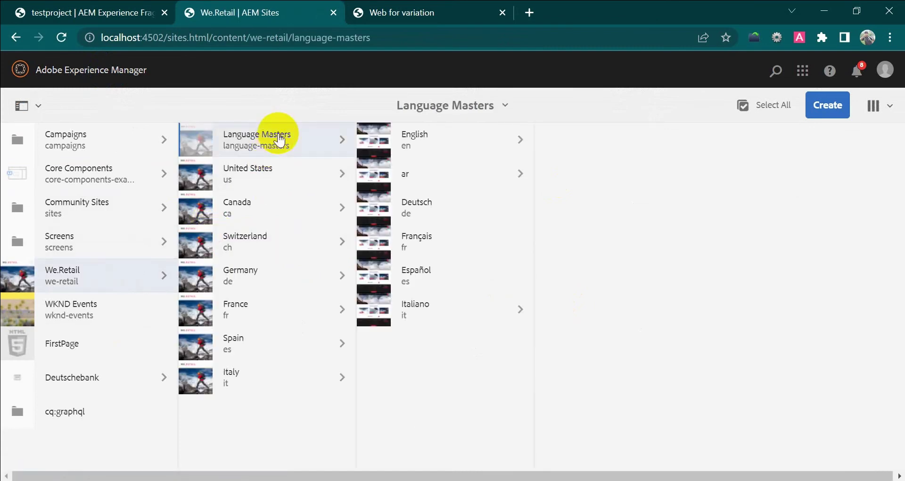
{"action": "left_click", "coordinate": [479, 134]}
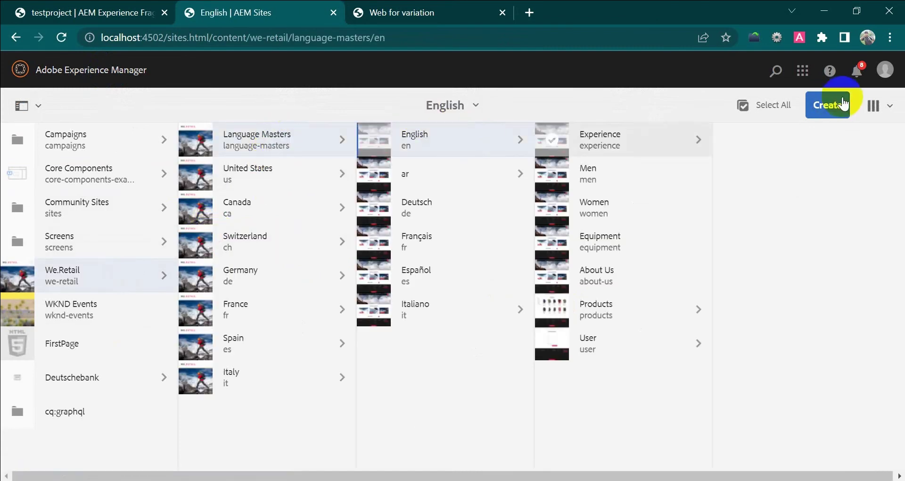
Start a new page under the We.Retail English site using the Content Page template.
{"action": "left_click", "coordinate": [820, 104]}
{"action": "left_click", "coordinate": [766, 172]}
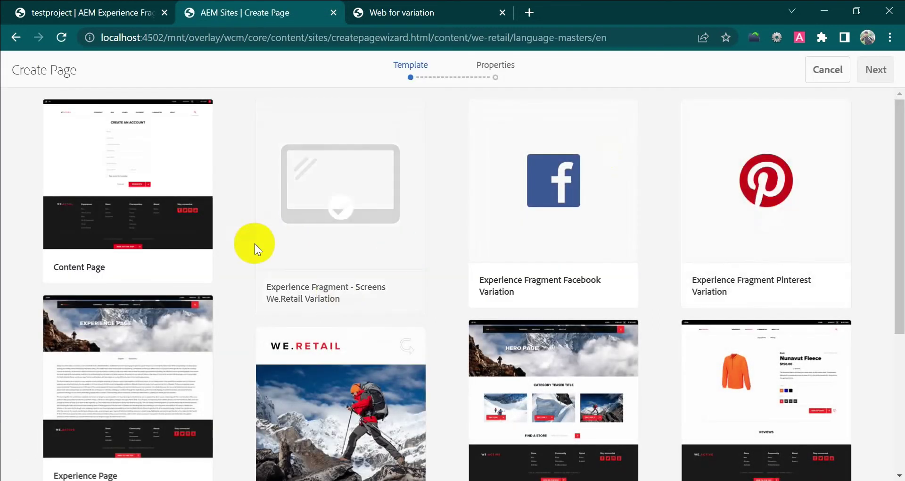
{"action": "left_click", "coordinate": [127, 186]}
{"action": "left_click", "coordinate": [878, 71]}
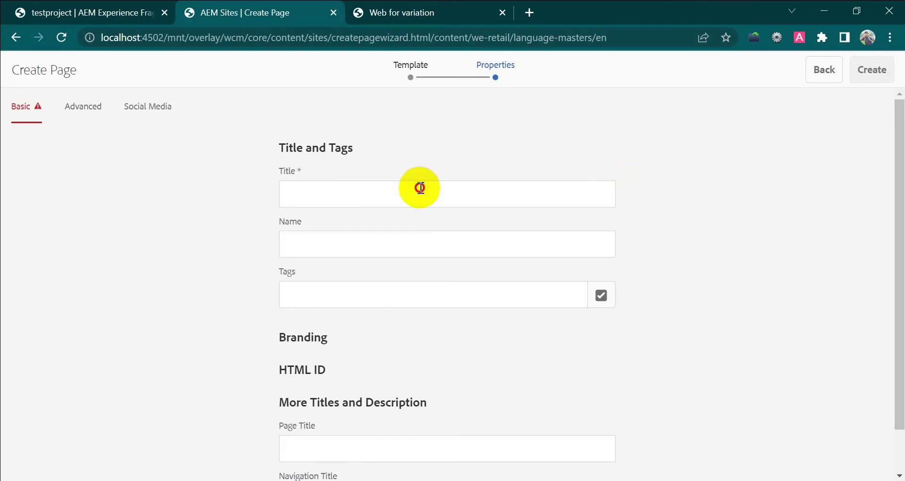
Set both the page title and name to EFVariation, create the page and open it for editing.
{"action": "left_click", "coordinate": [421, 188]}
{"action": "type", "text": "EFVariation"}
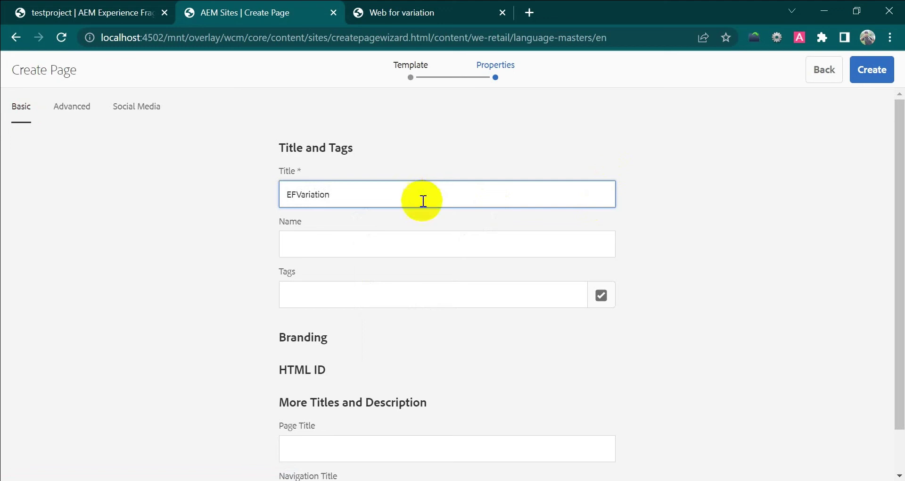
{"action": "double_click", "coordinate": [307, 193]}
{"action": "key", "text": "ctrl+c"}
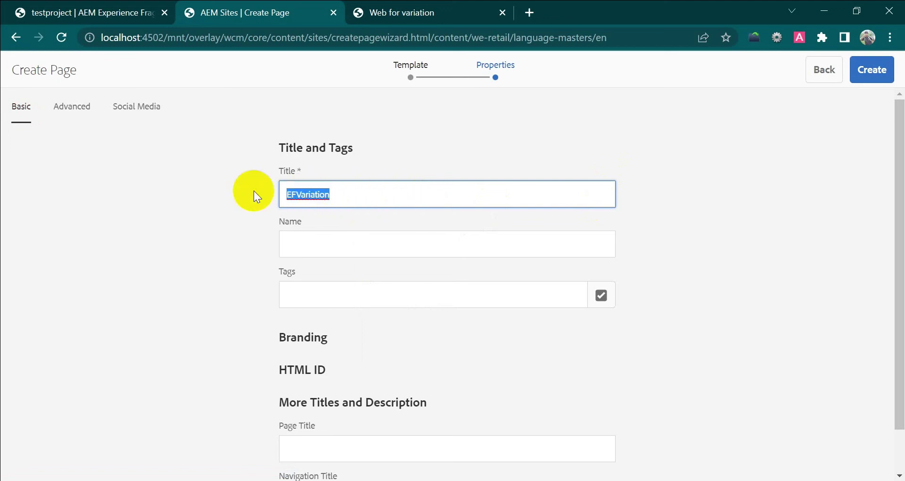
{"action": "left_click", "coordinate": [346, 253]}
{"action": "key", "text": "ctrl+v"}
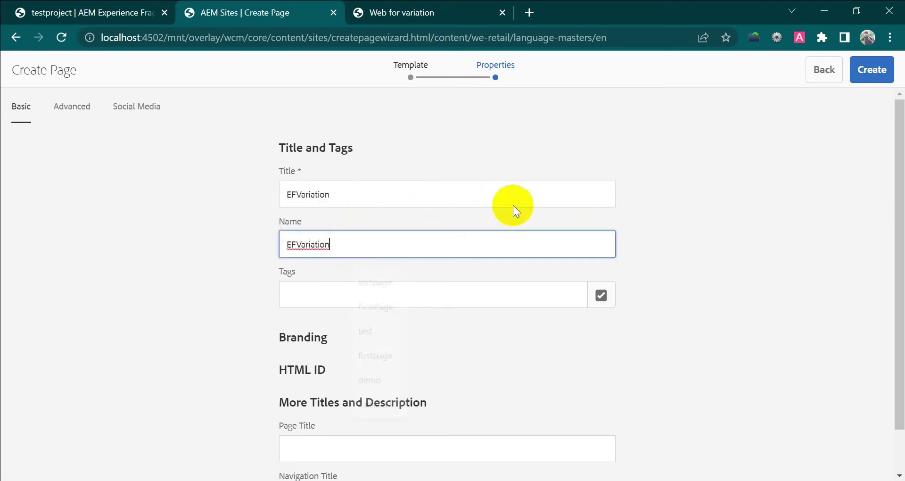
{"action": "left_click", "coordinate": [868, 72]}
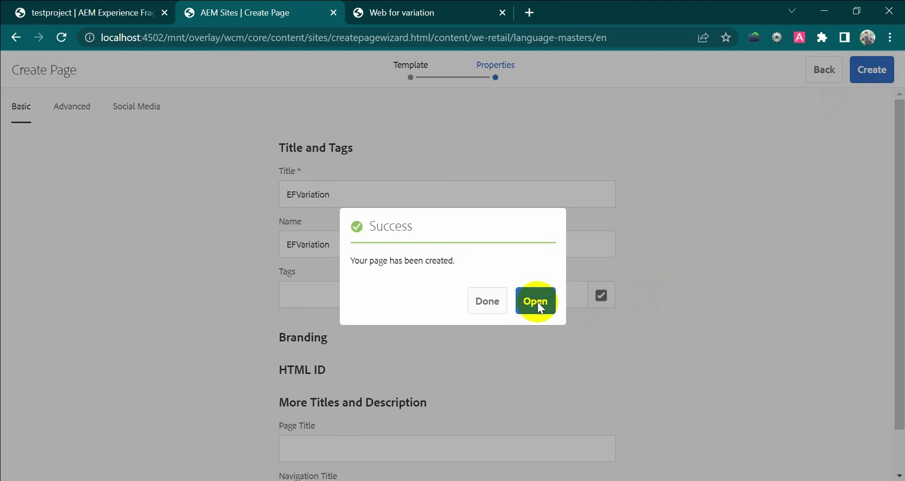
{"action": "left_click", "coordinate": [537, 302]}
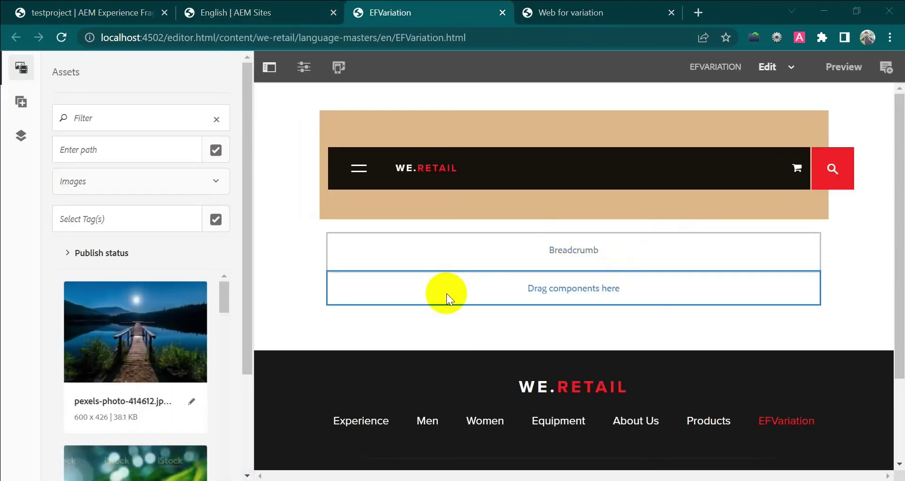
Insert an Experience Fragment component into the empty component area below the breadcrumb.
{"action": "left_click", "coordinate": [446, 293]}
{"action": "left_click", "coordinate": [342, 257]}
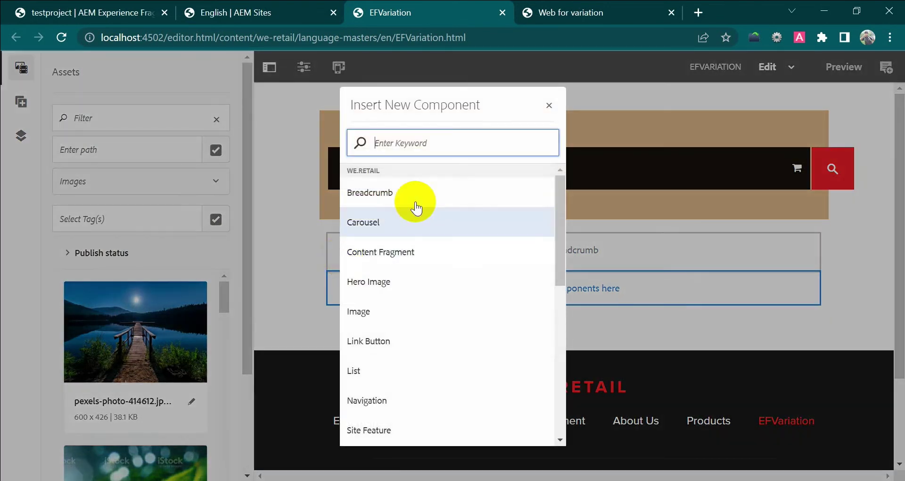
{"action": "type", "text": "ex"}
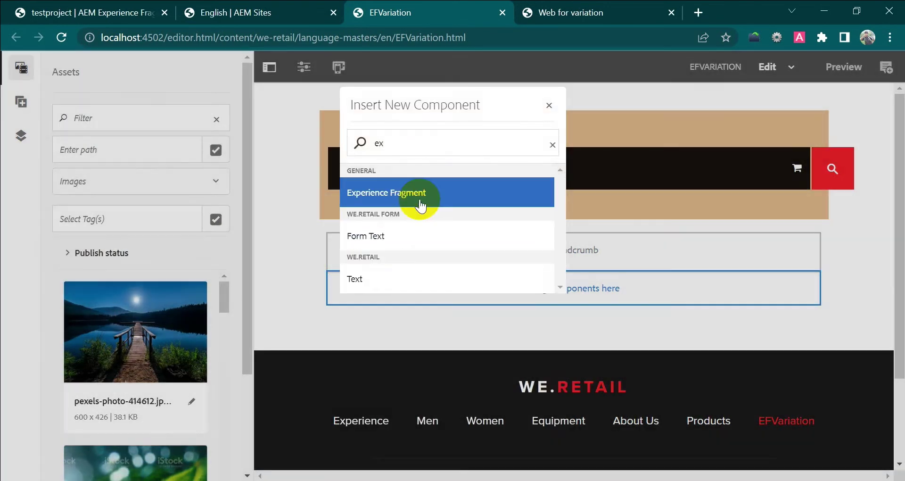
{"action": "left_click", "coordinate": [415, 193]}
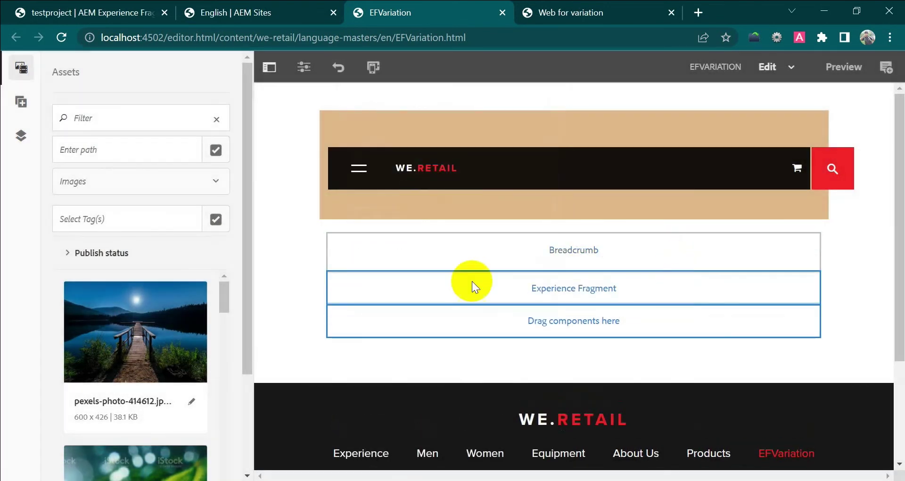
Set the component's variation to the original Experience Fragment from testproject (/content/experience-fragments/testproject/testpage/master) and save the options.
{"action": "left_click", "coordinate": [488, 287]}
{"action": "left_click", "coordinate": [353, 258]}
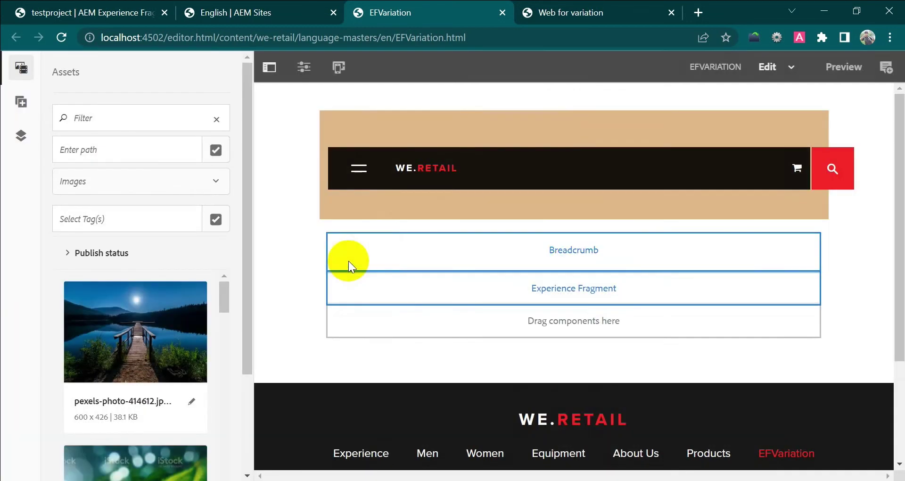
{"action": "left_click", "coordinate": [601, 169]}
{"action": "left_click", "coordinate": [158, 257]}
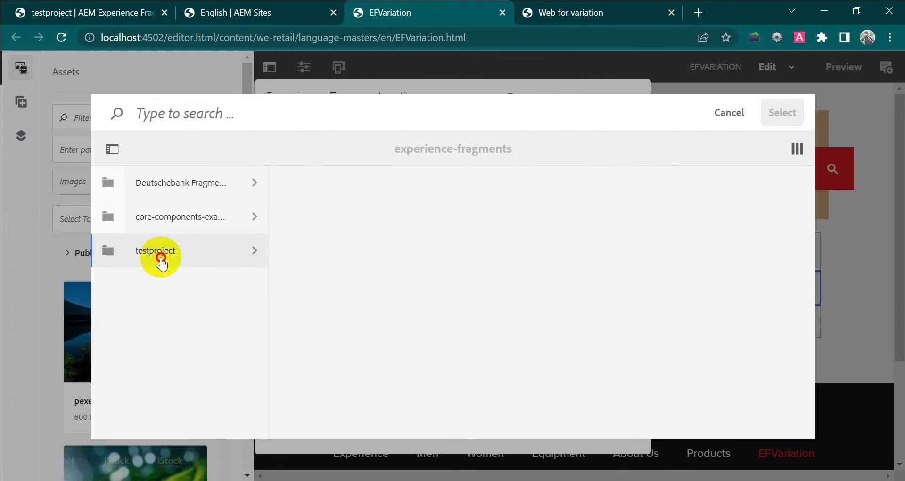
{"action": "left_click", "coordinate": [370, 182]}
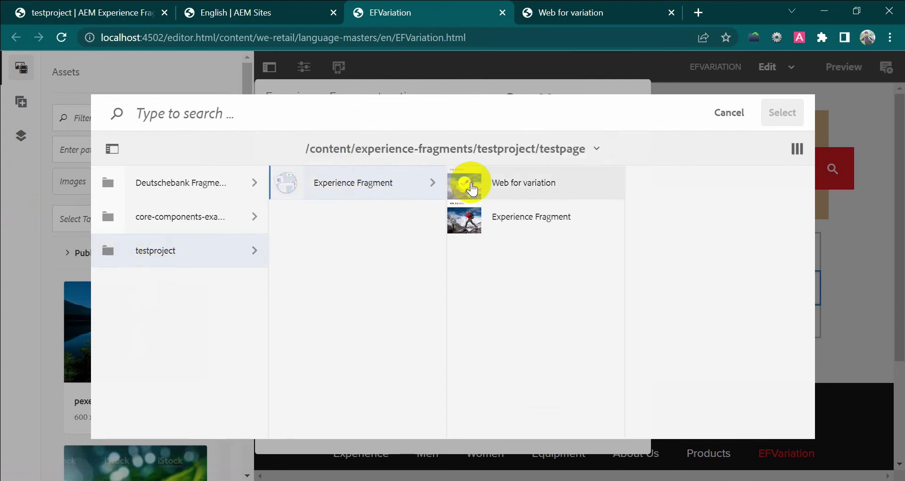
{"action": "left_click", "coordinate": [464, 218]}
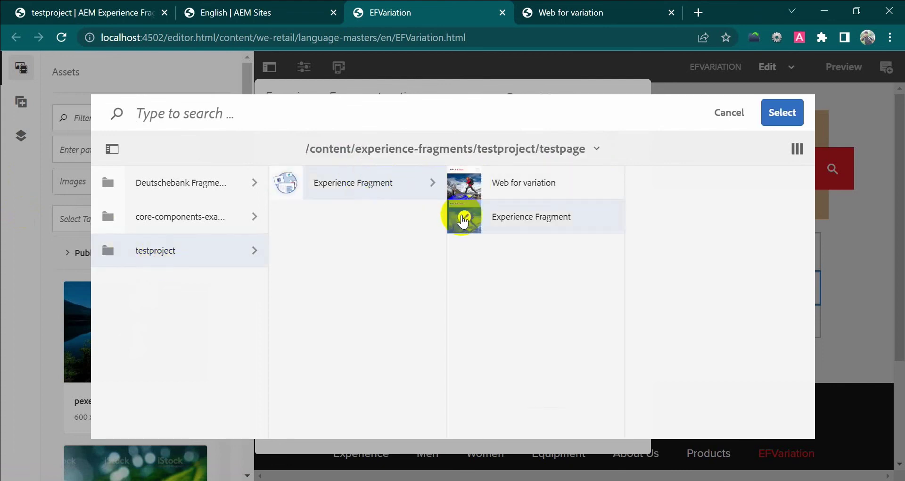
{"action": "left_click", "coordinate": [782, 114]}
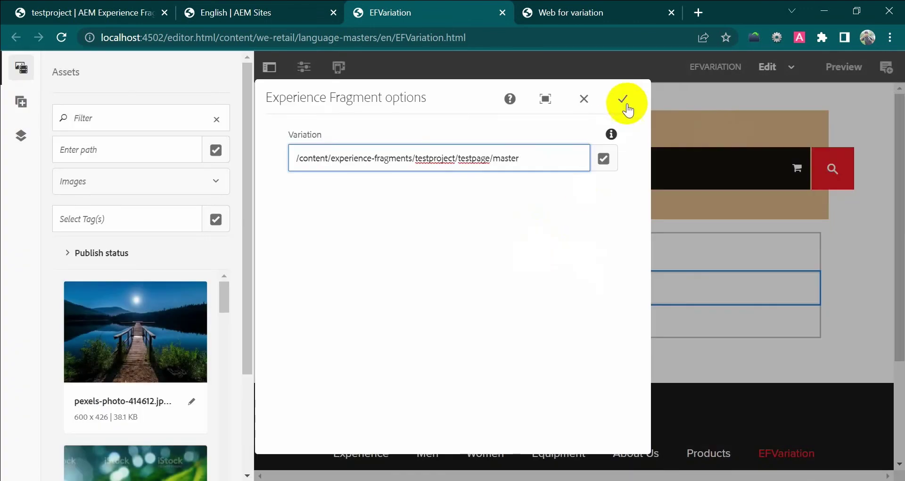
{"action": "left_click", "coordinate": [622, 99]}
Insert a second Experience Fragment component into the component area below the first fragment.
{"action": "scroll", "coordinate": [712, 267], "scroll_direction": "down", "scroll_amount": 3}
{"action": "left_click", "coordinate": [438, 328]}
{"action": "left_click", "coordinate": [348, 294]}
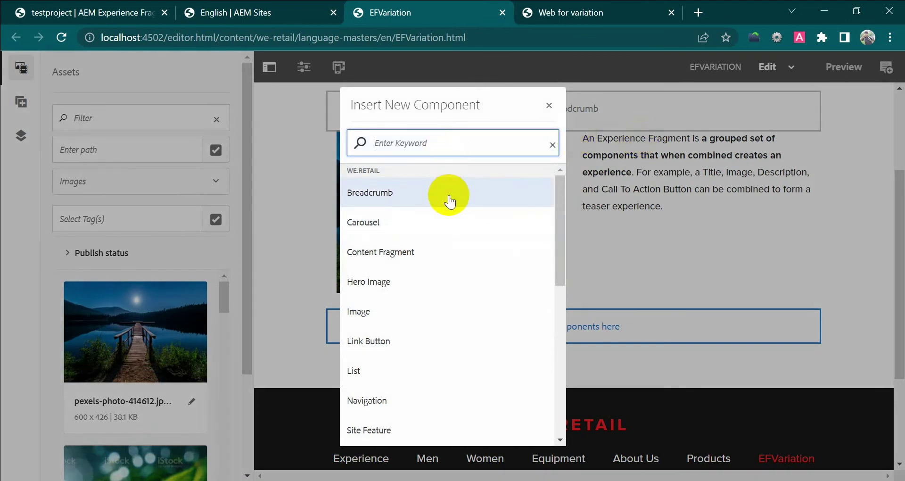
{"action": "scroll", "coordinate": [460, 301], "scroll_direction": "down", "scroll_amount": 5}
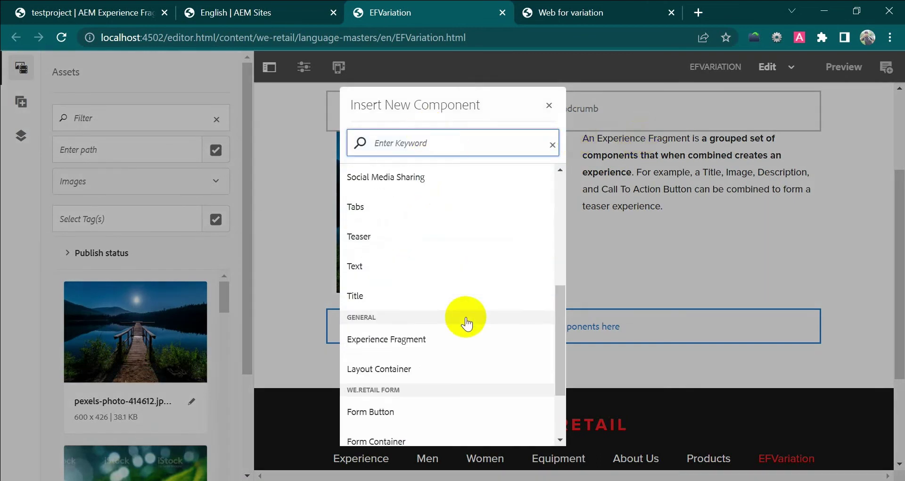
{"action": "left_click", "coordinate": [443, 340]}
Set the second component's variation to Web for variation from testproject's Experience Fragment and save the options.
{"action": "left_click", "coordinate": [403, 326]}
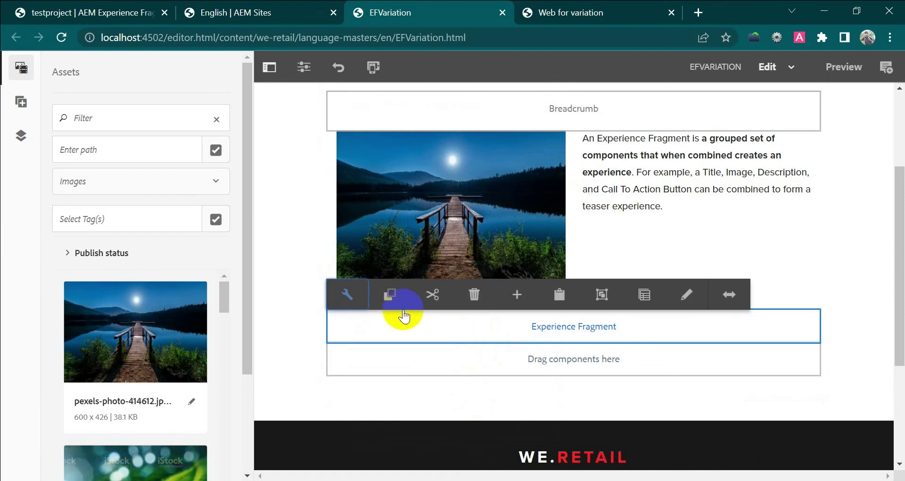
{"action": "left_click", "coordinate": [344, 297]}
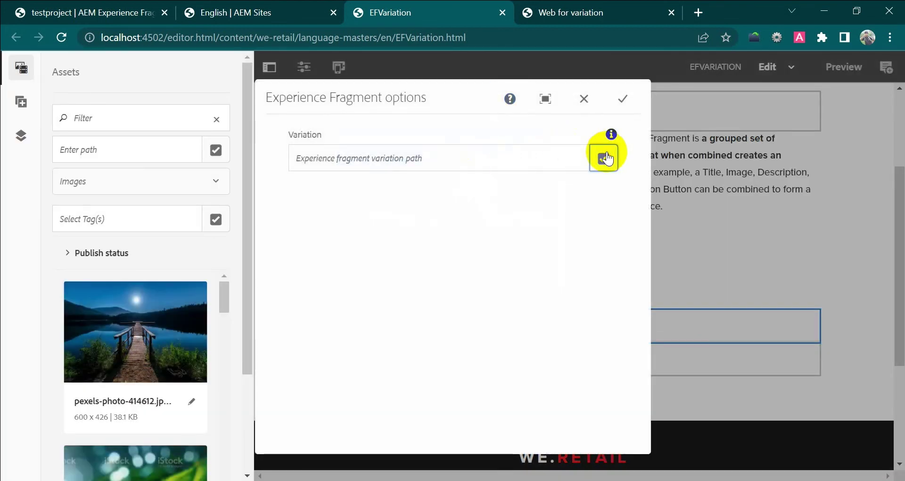
{"action": "left_click", "coordinate": [607, 159]}
{"action": "left_click", "coordinate": [204, 249]}
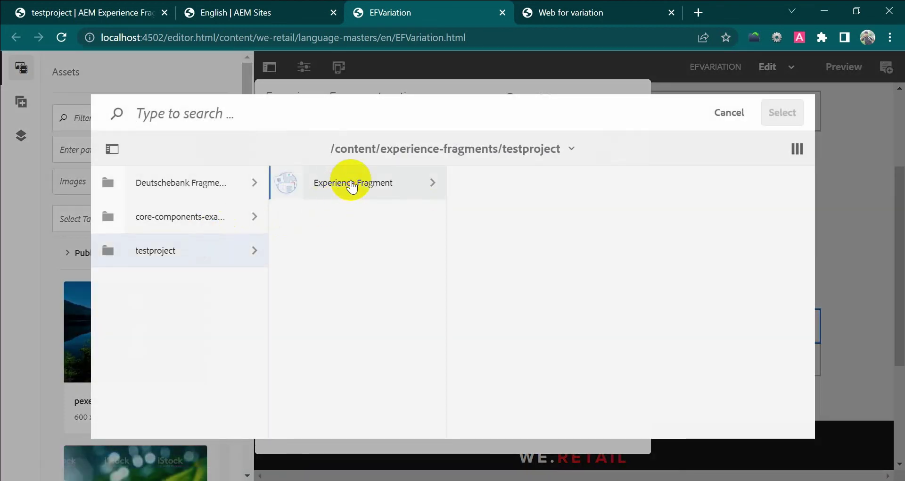
{"action": "left_click", "coordinate": [351, 186]}
{"action": "left_click", "coordinate": [464, 183]}
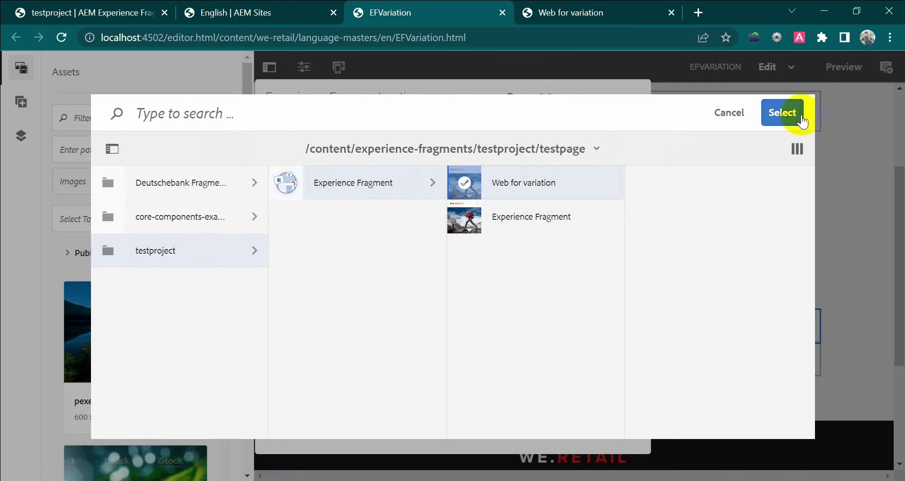
{"action": "left_click", "coordinate": [783, 113]}
{"action": "left_click", "coordinate": [620, 97]}
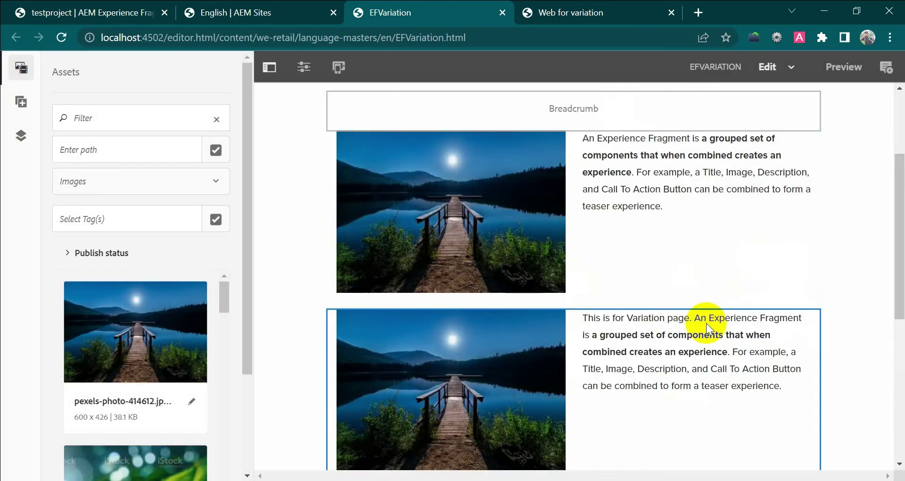